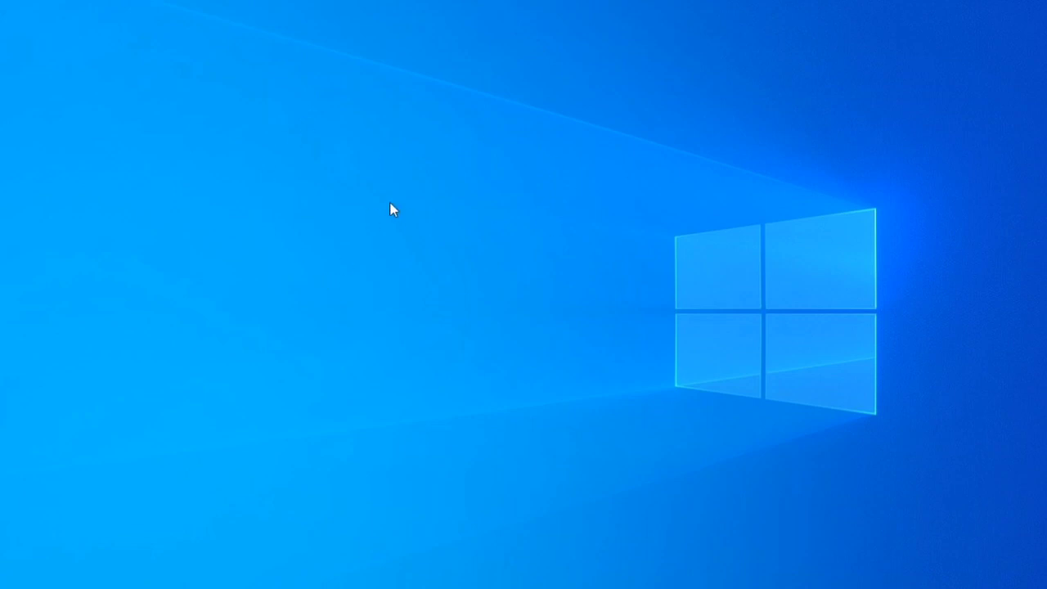
- Launch Word through the Run prompt (winword) and start a blank document
key(super+r)
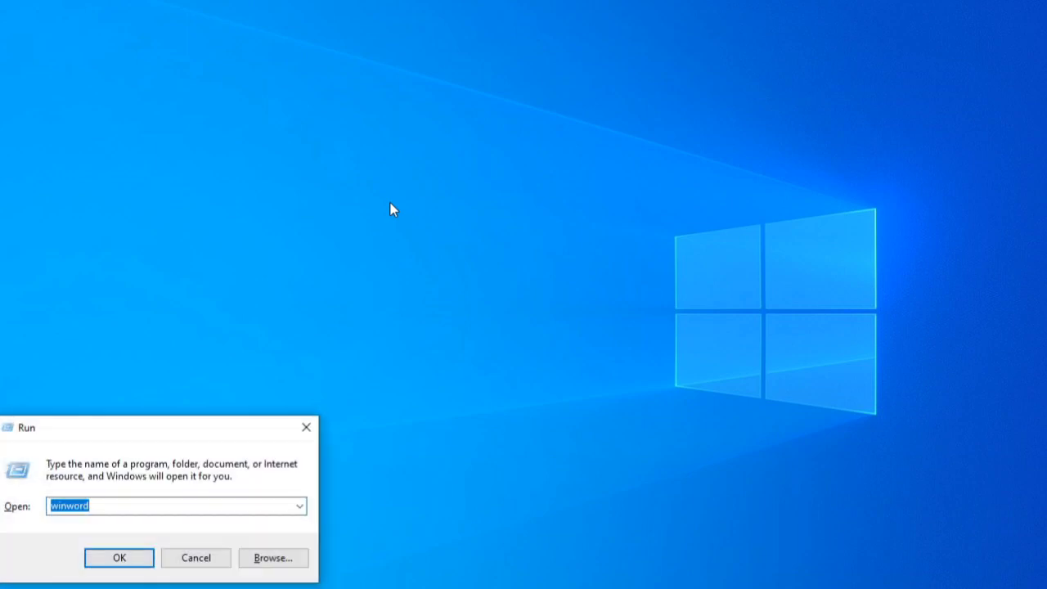
key(Return)
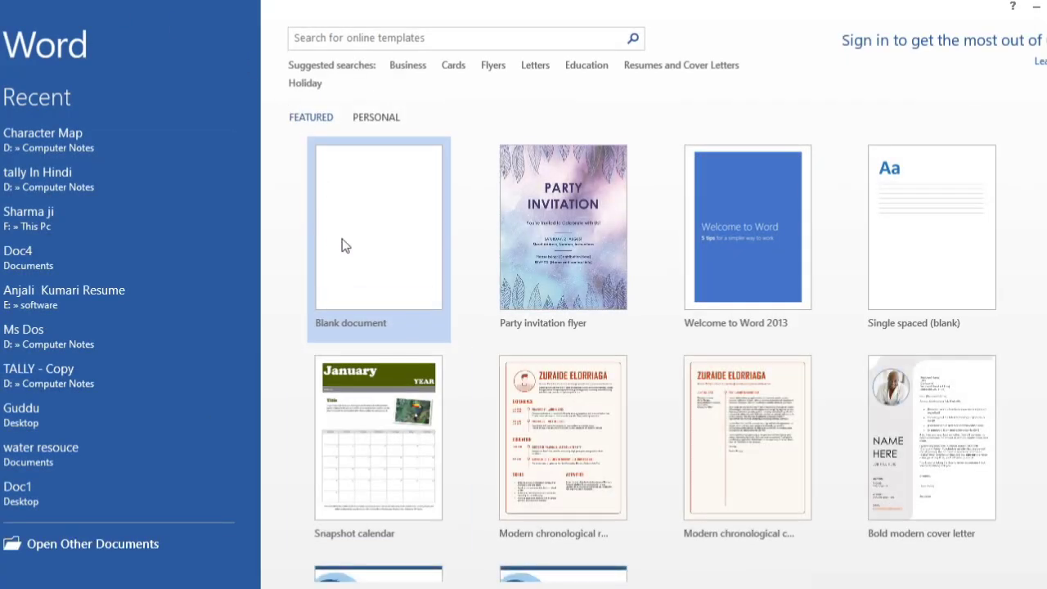
click(344, 243)
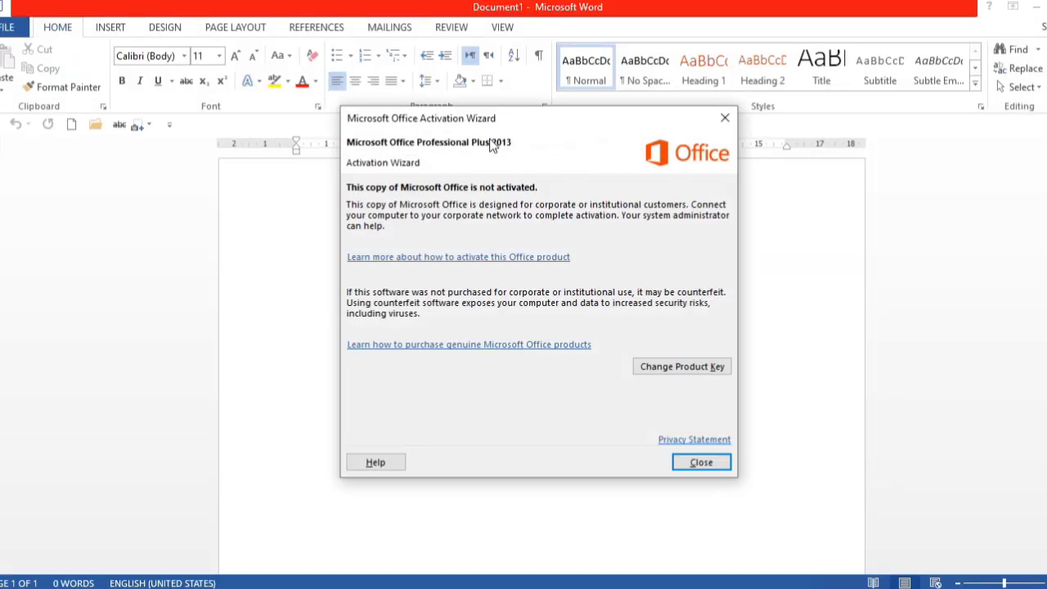
- Dismiss the Office activation notice and insert a plain black WordArt box
click(727, 123)
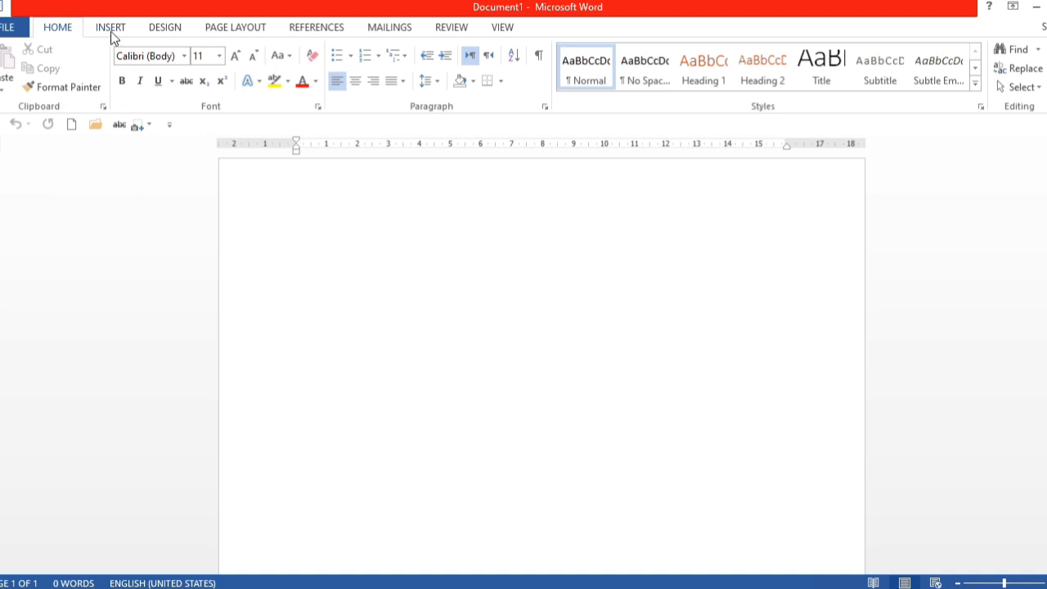
click(112, 33)
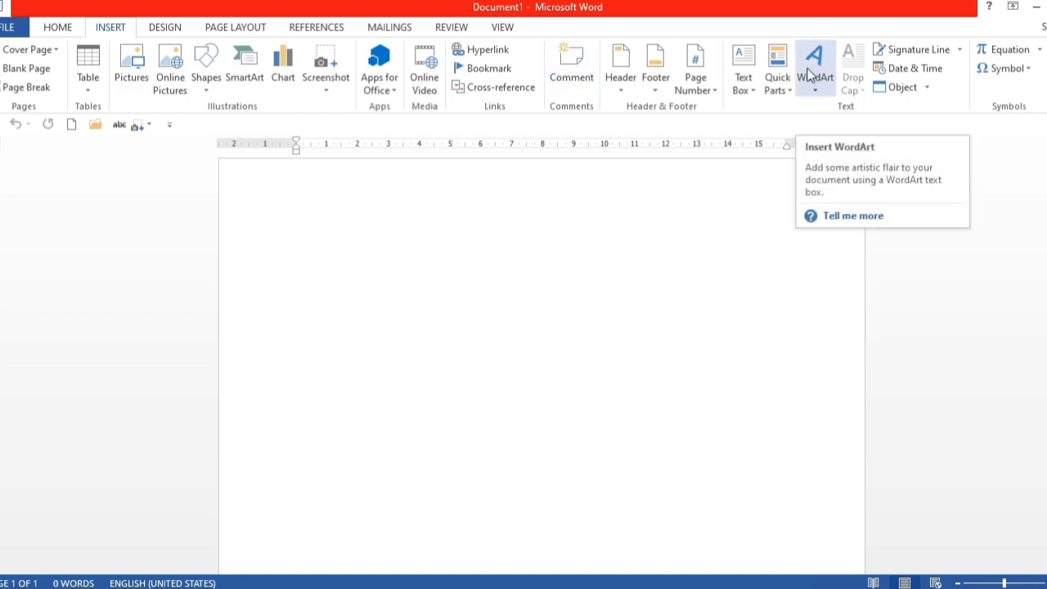
click(809, 74)
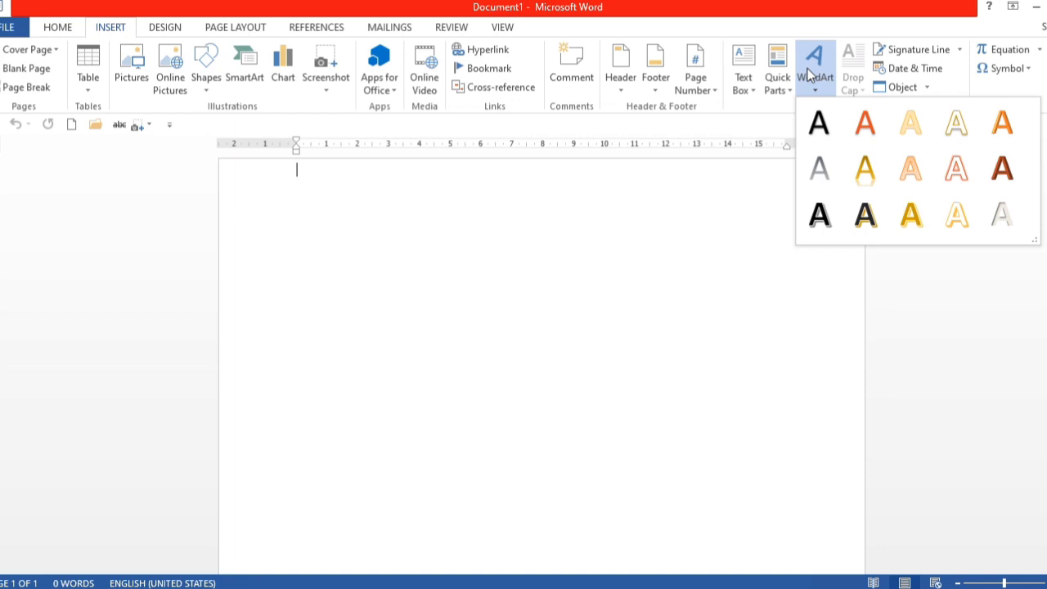
click(822, 126)
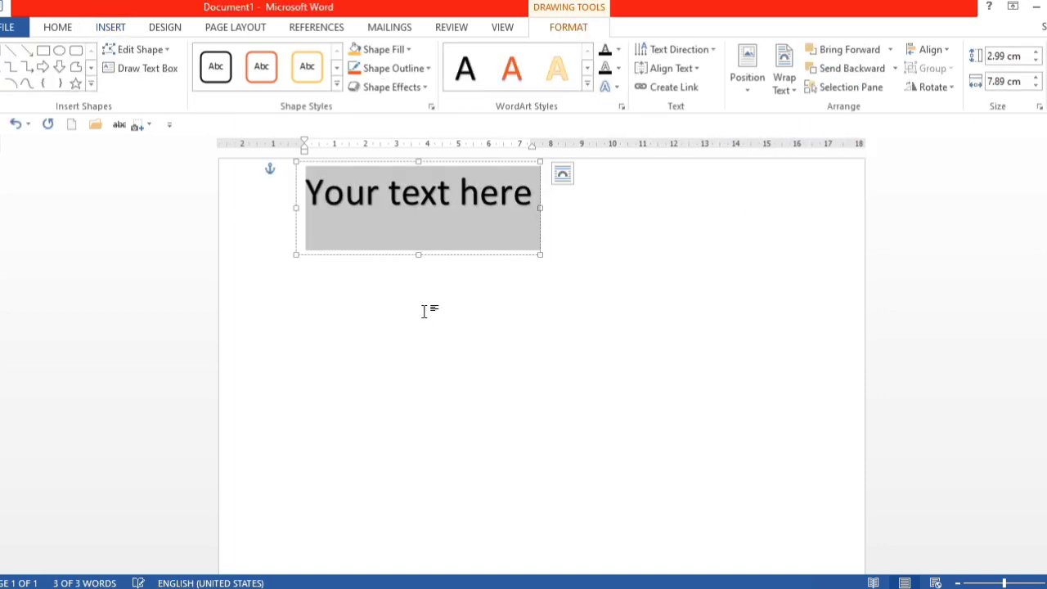
- Type 'Jagdamba' into the WordArt, then erase the text and delete the box
text(Jagh)
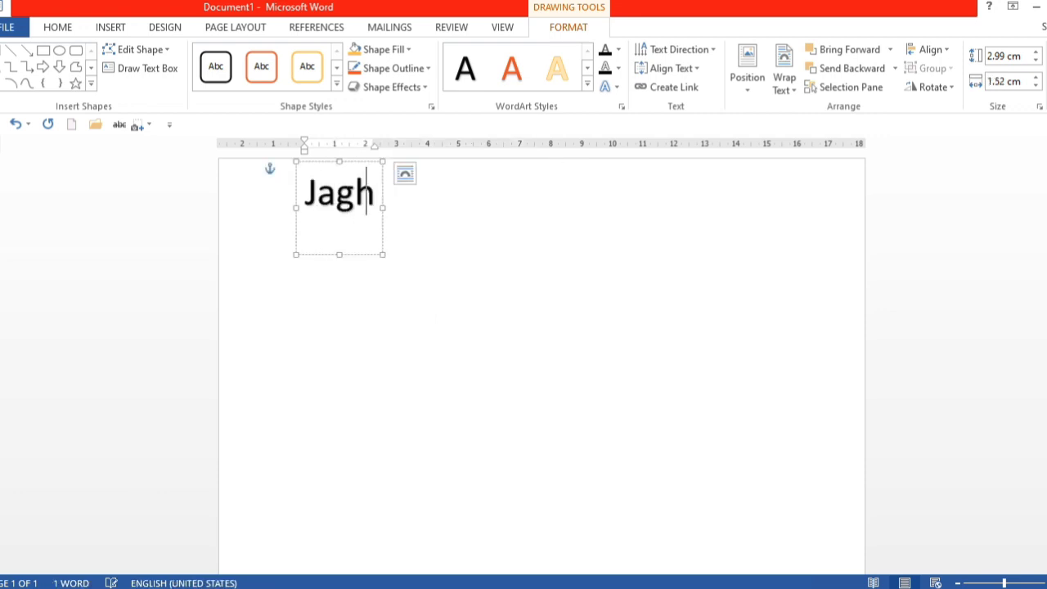
text(d)
key(BackSpace)
key(BackSpace)
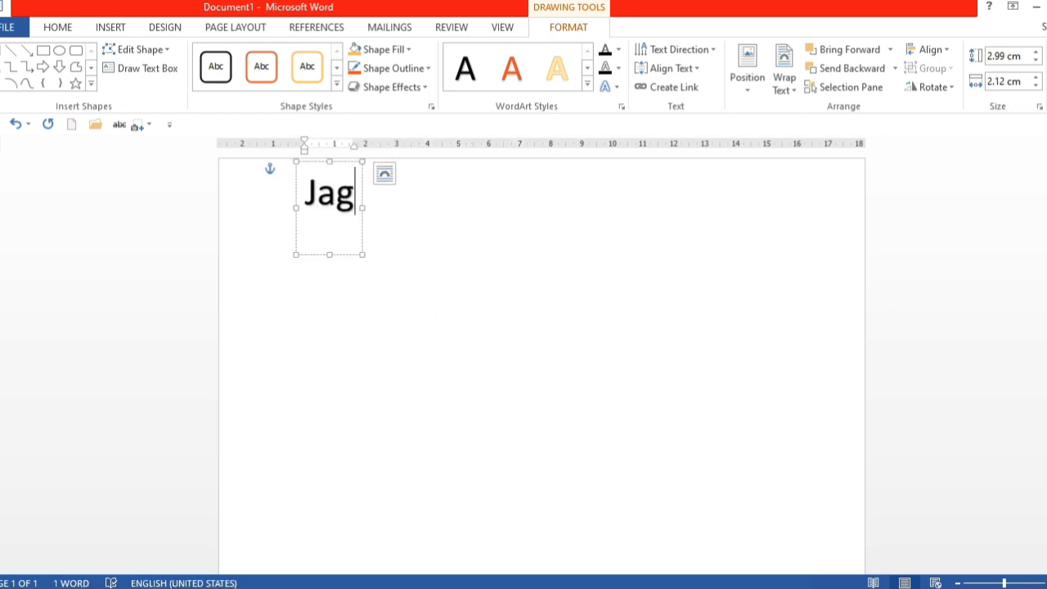
text(damba)
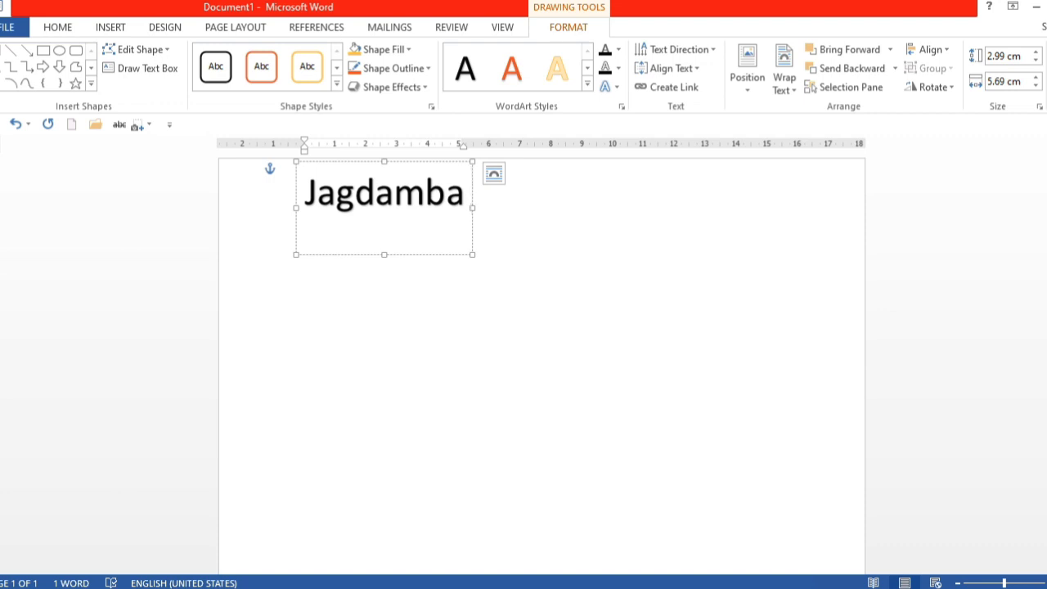
key(BackSpace)
key(BackSpace)
key(BackSpace)
key(BackSpace)
key(BackSpace)
key(BackSpace)
key(BackSpace)
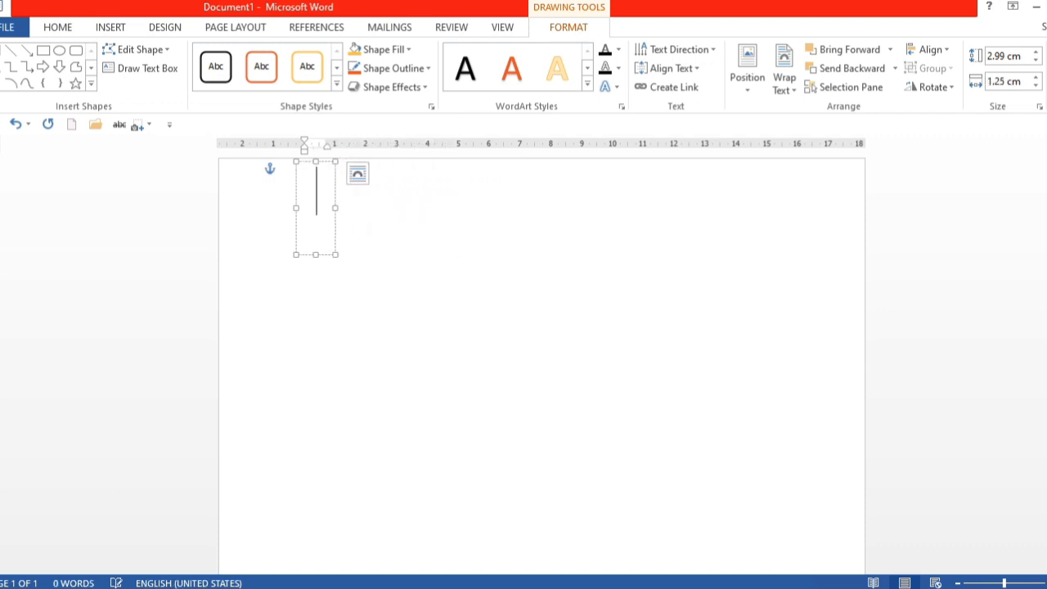
click(314, 162)
key(Delete)
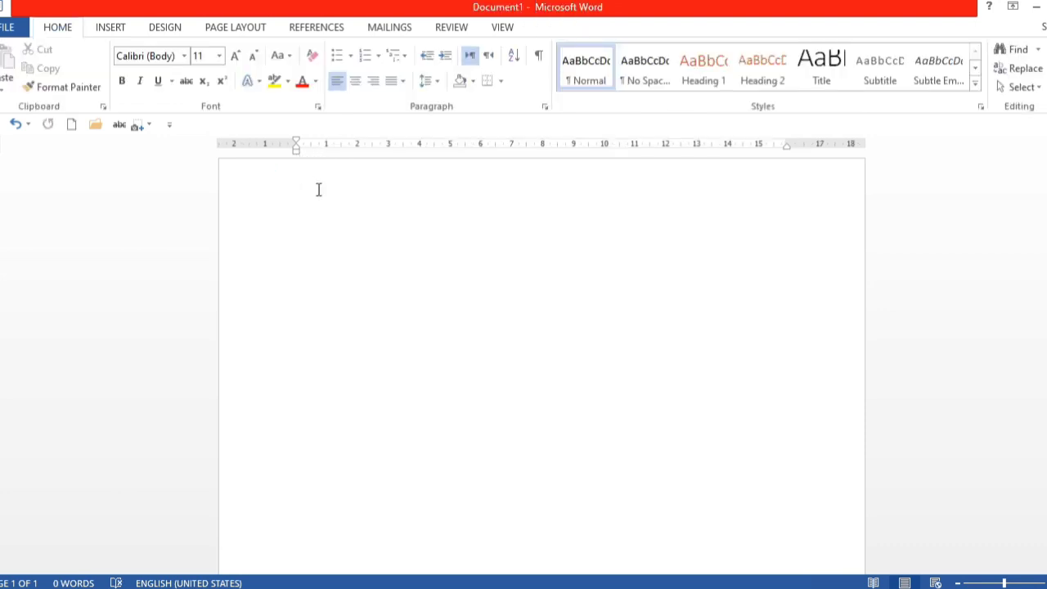
- Preview the WordArt styles, then bring up the Save As locations for Computer
click(115, 31)
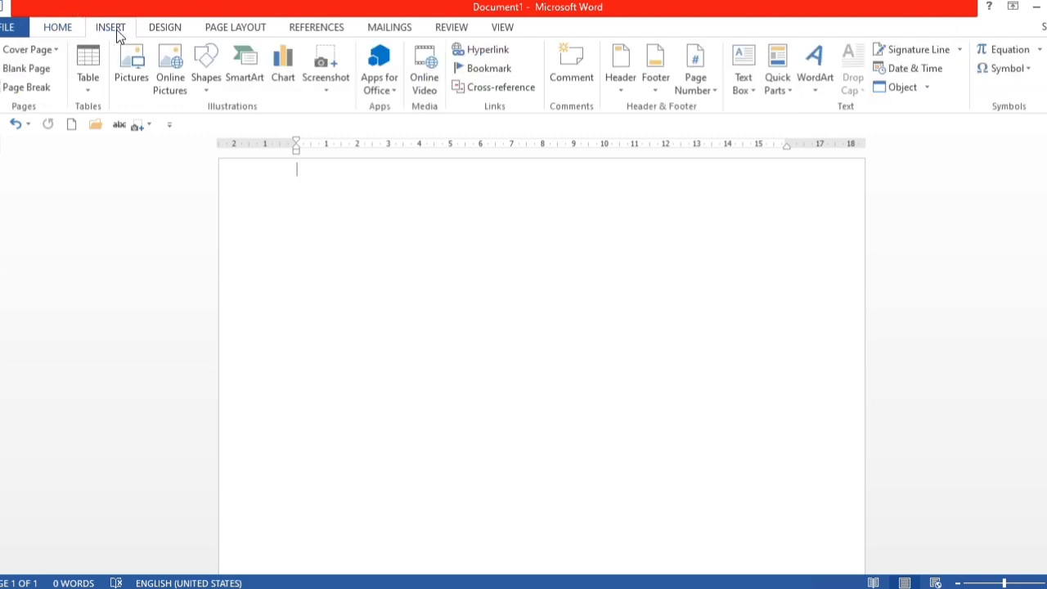
click(817, 91)
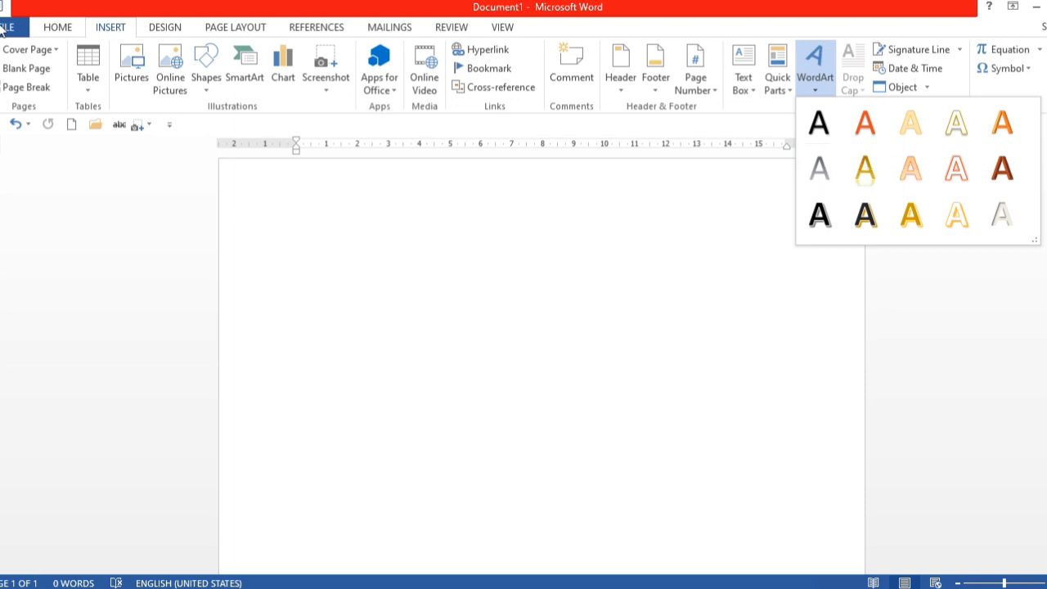
click(1, 27)
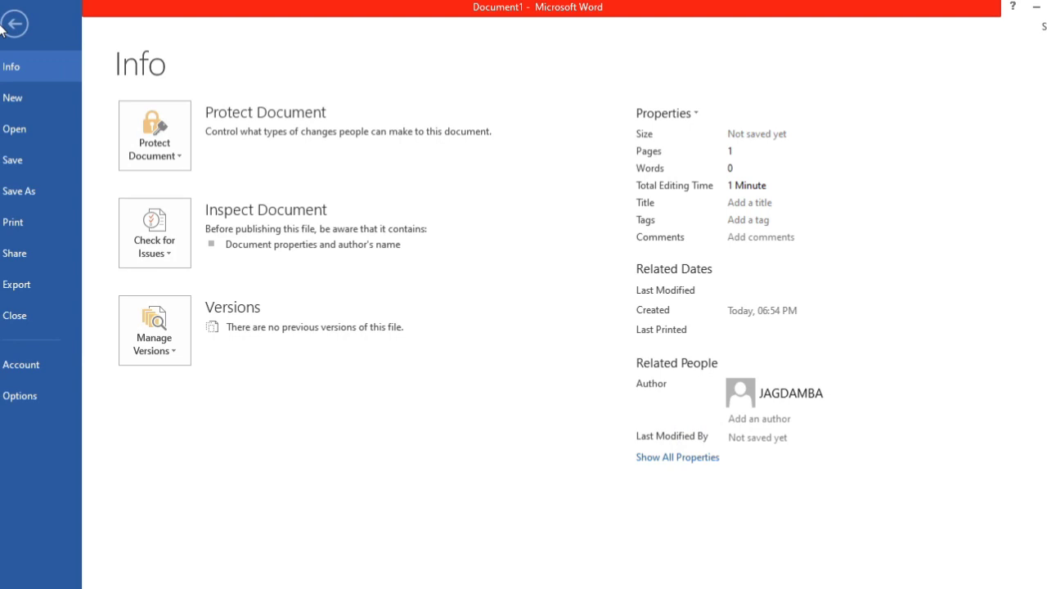
click(12, 171)
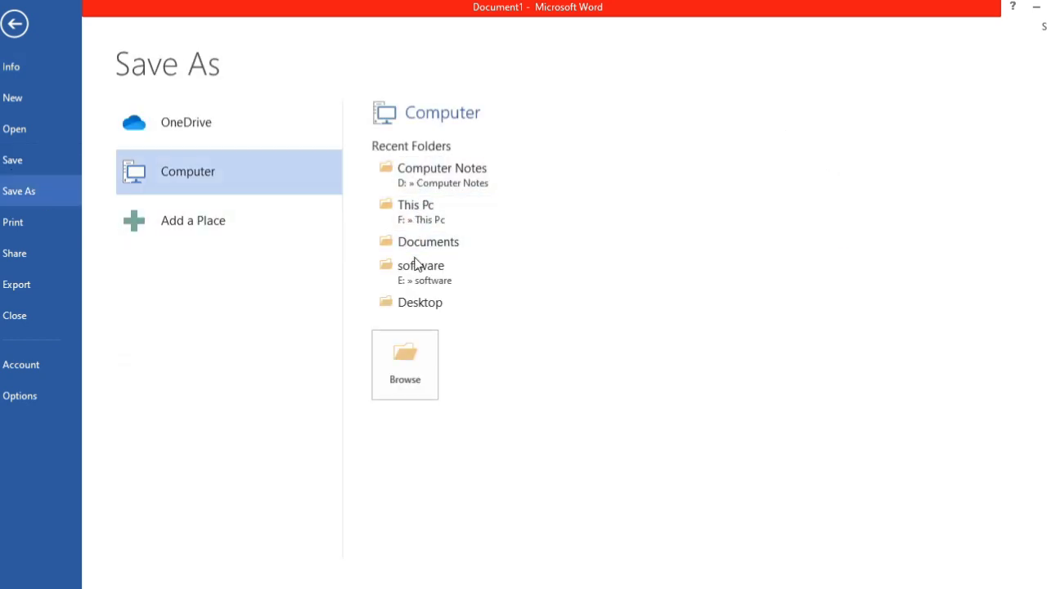
- Name the file 'Jagdamba' and set its type to Word 97-2003 Template
click(415, 306)
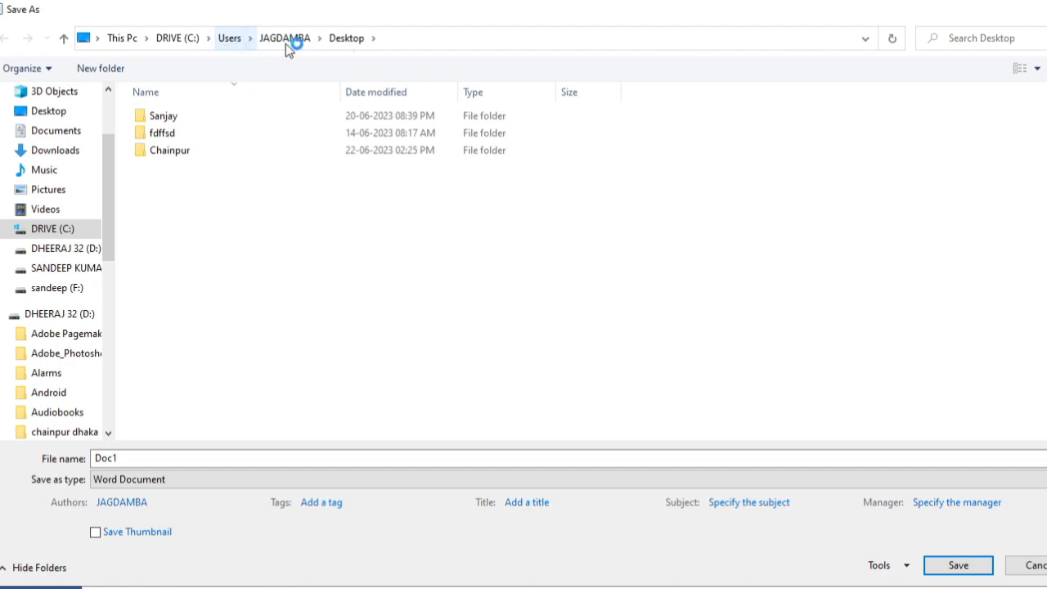
double_click(142, 459)
key(BackSpace)
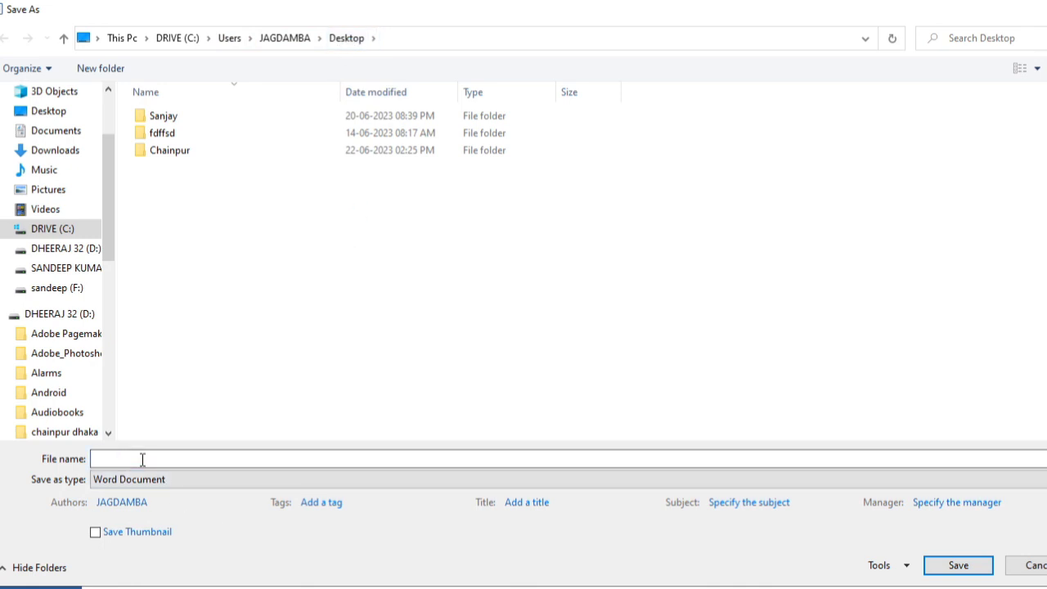
text(Jagdamba)
click(135, 484)
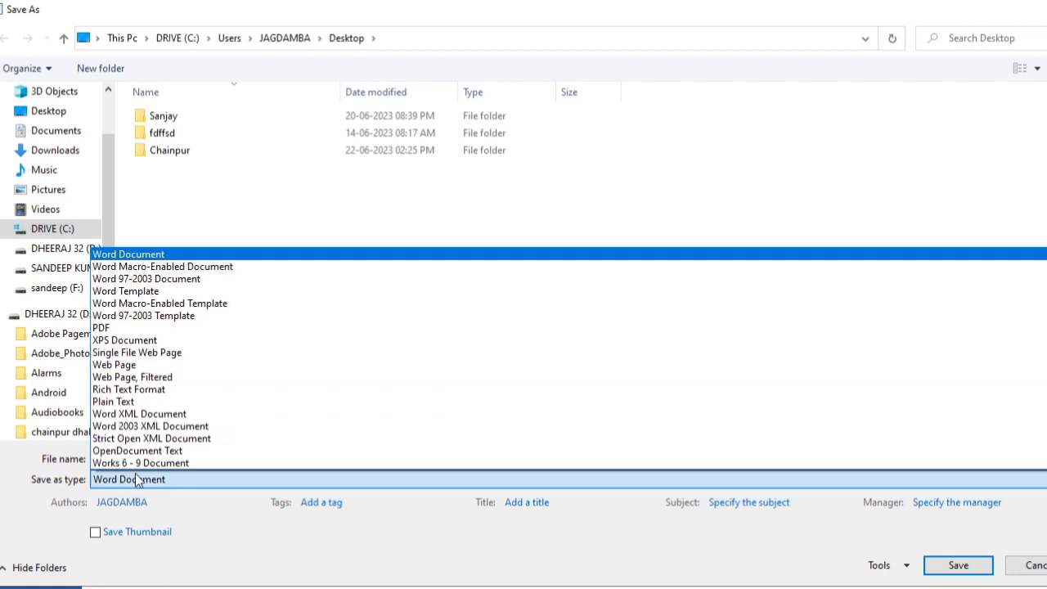
click(136, 320)
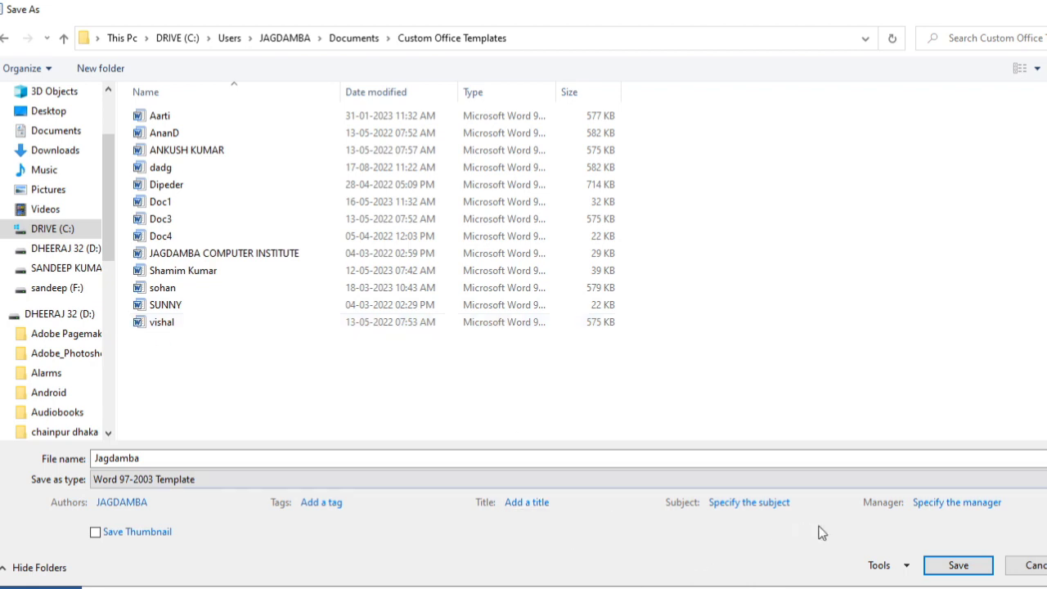
- Save the blank document as the Jagdamba Word 97-2003 template
click(944, 565)
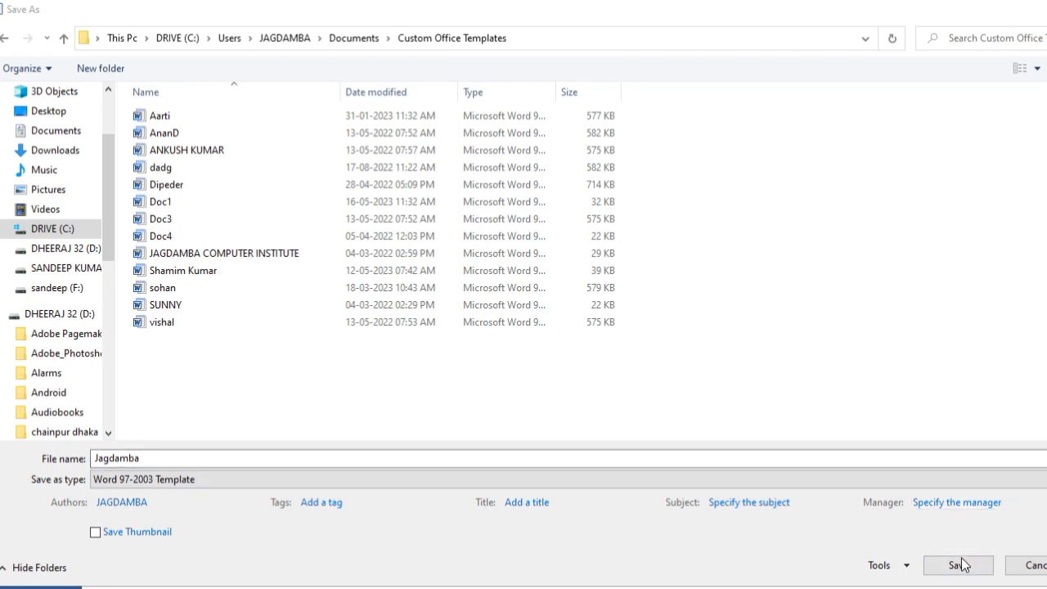
click(986, 567)
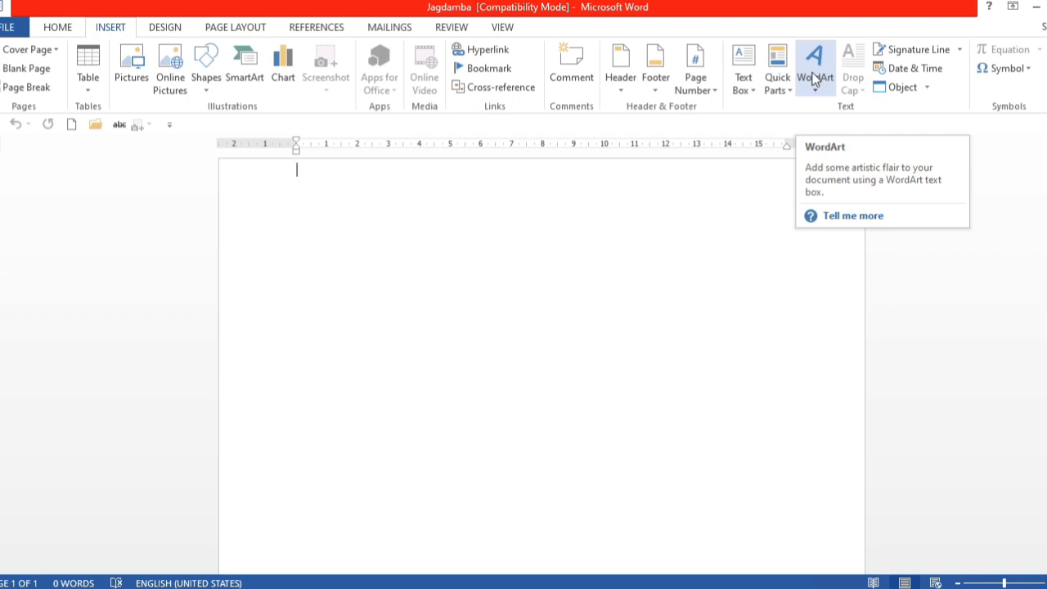
- Insert upward-arched classic WordArt reading 'Jagdamba IT Computer' in Arial Black 36
click(815, 79)
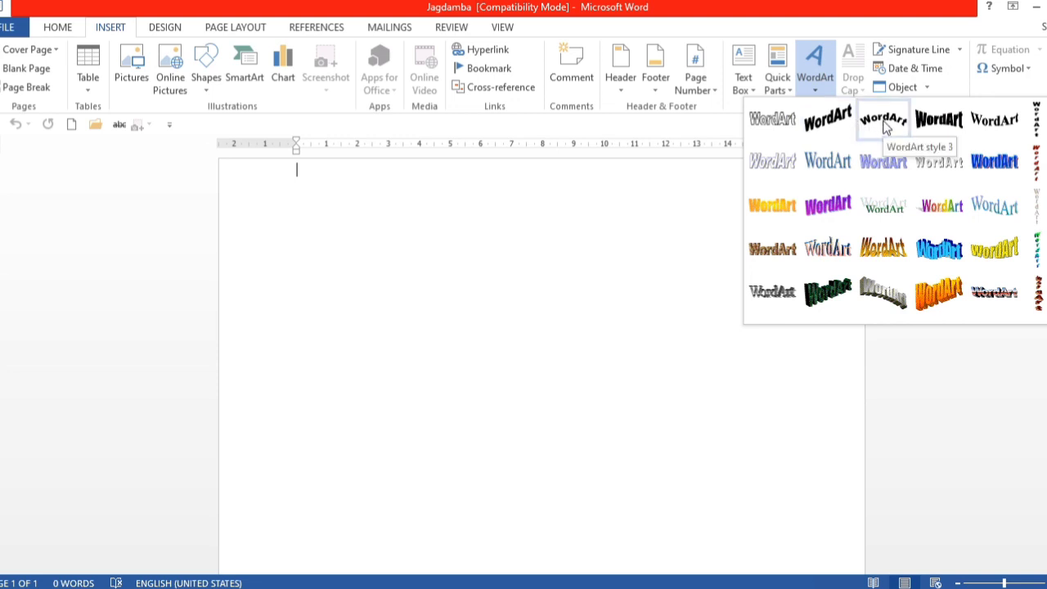
click(884, 123)
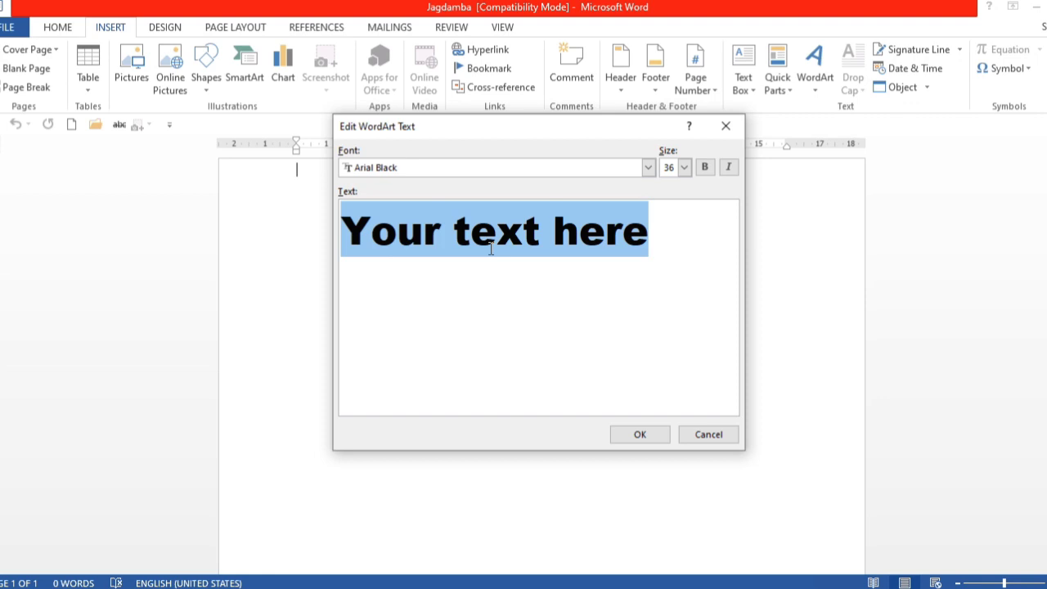
key(BackSpace)
text(Jag)
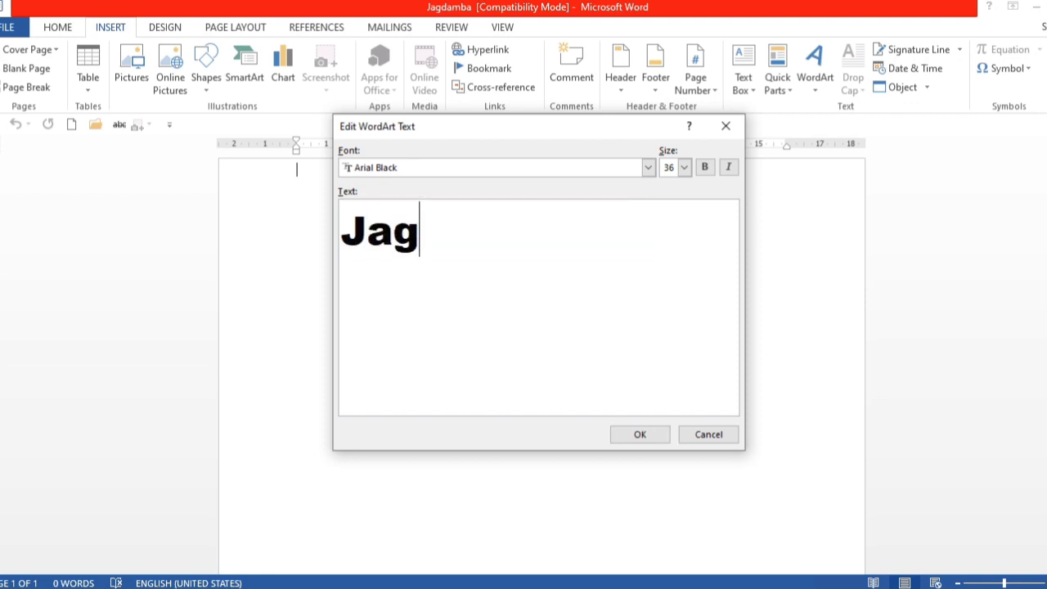
text(damba iT)
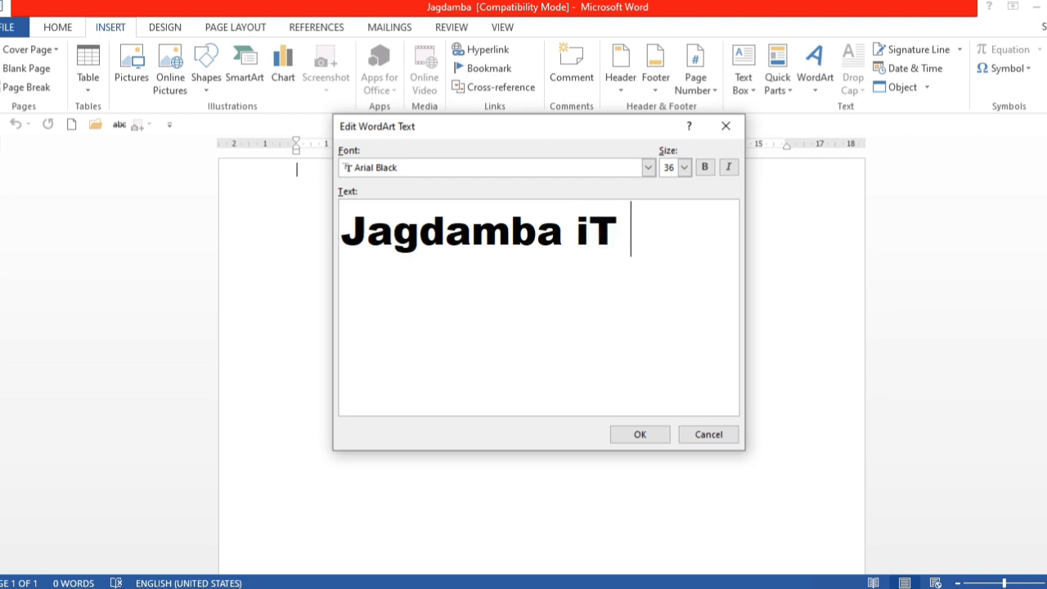
key(BackSpace)
key(BackSpace)
key(BackSpace)
text(IT )
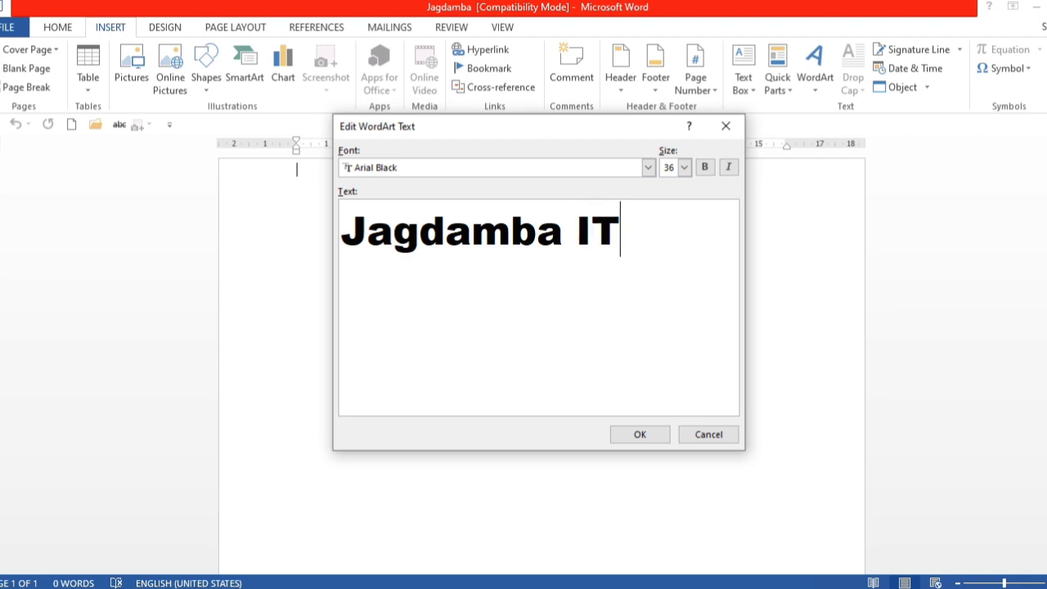
text(Comput)
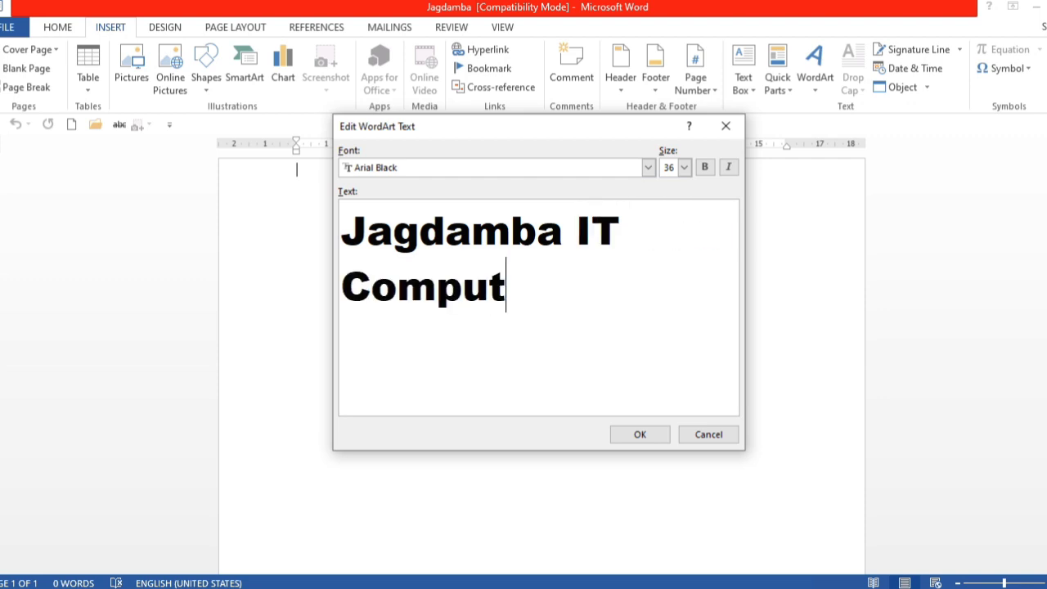
text(er)
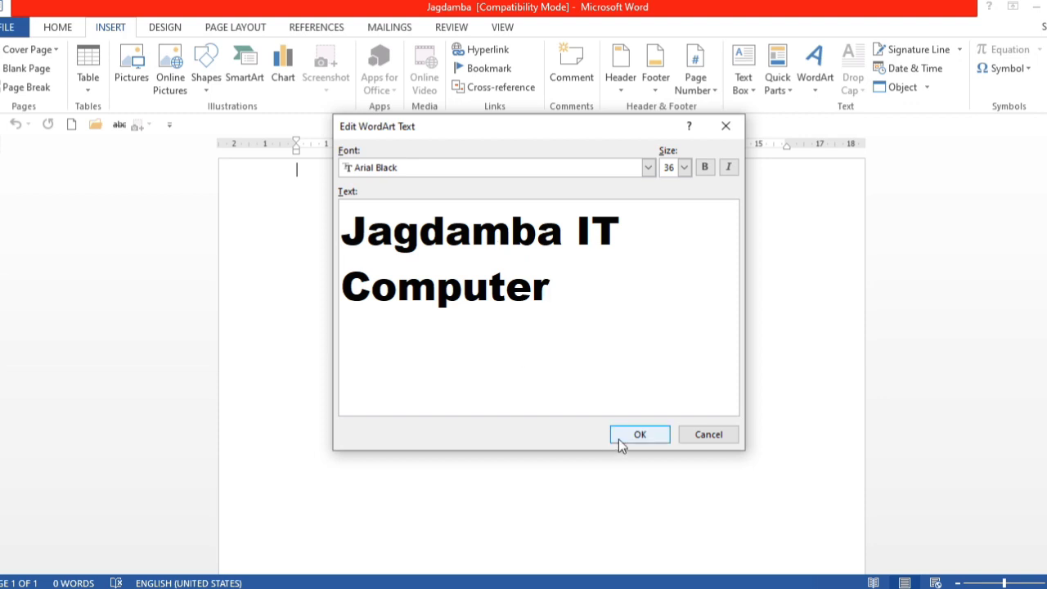
click(640, 435)
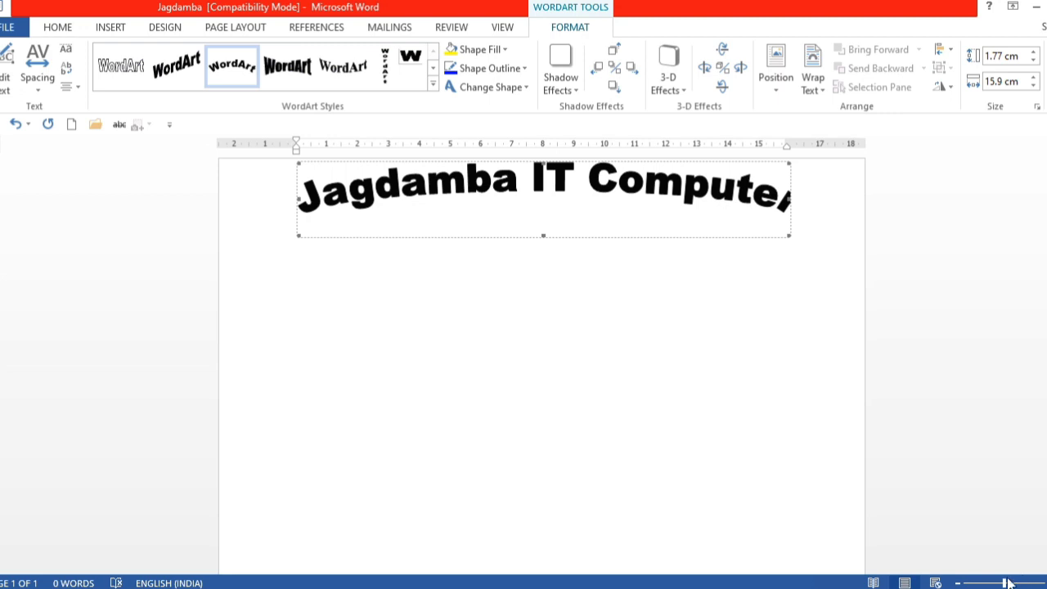
click(333, 207)
click(315, 217)
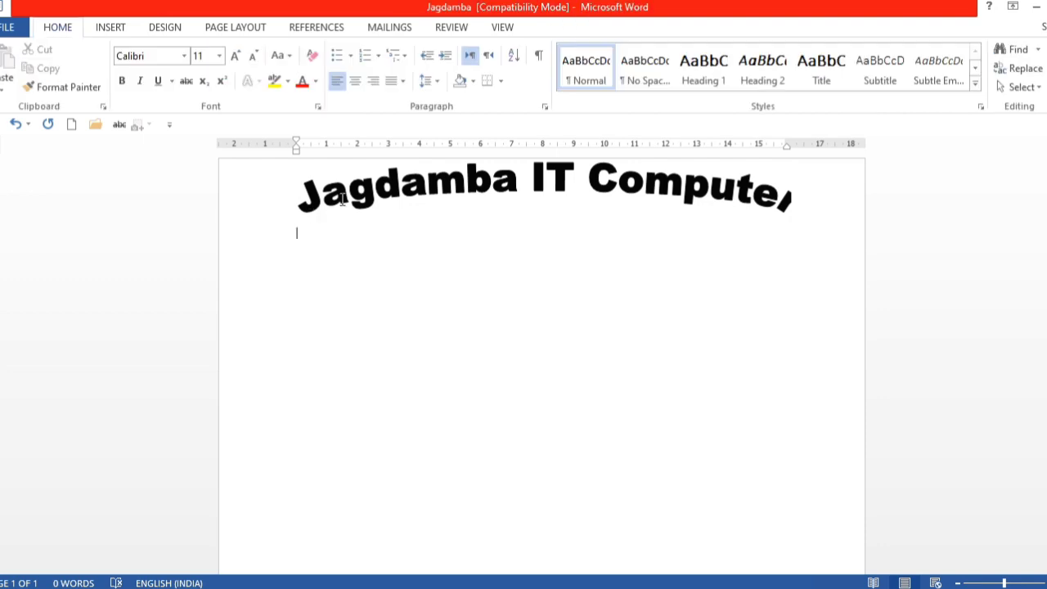
click(342, 200)
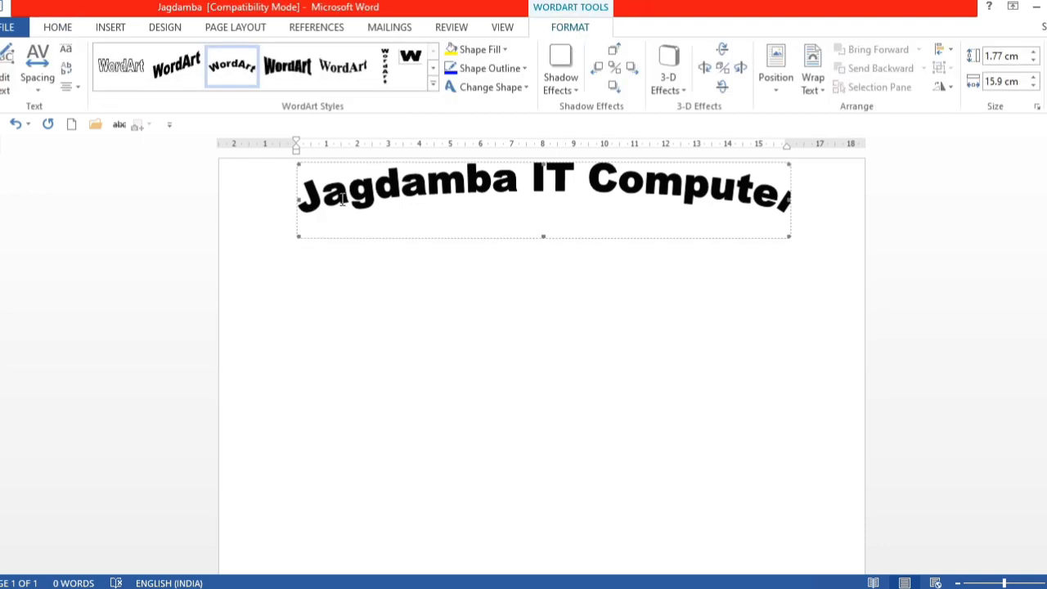
drag(368, 204, 374, 203)
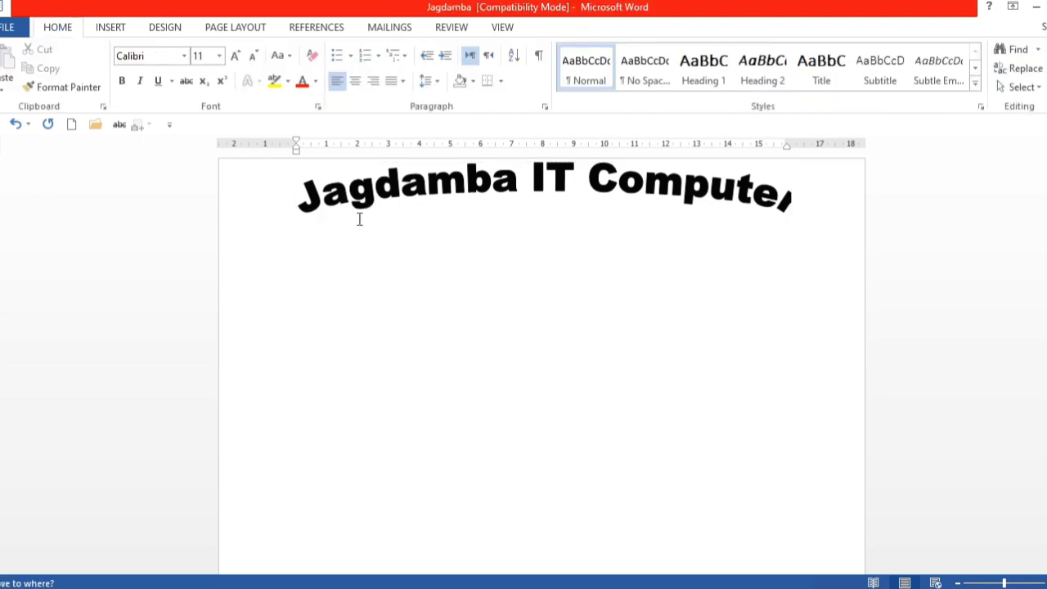
click(334, 360)
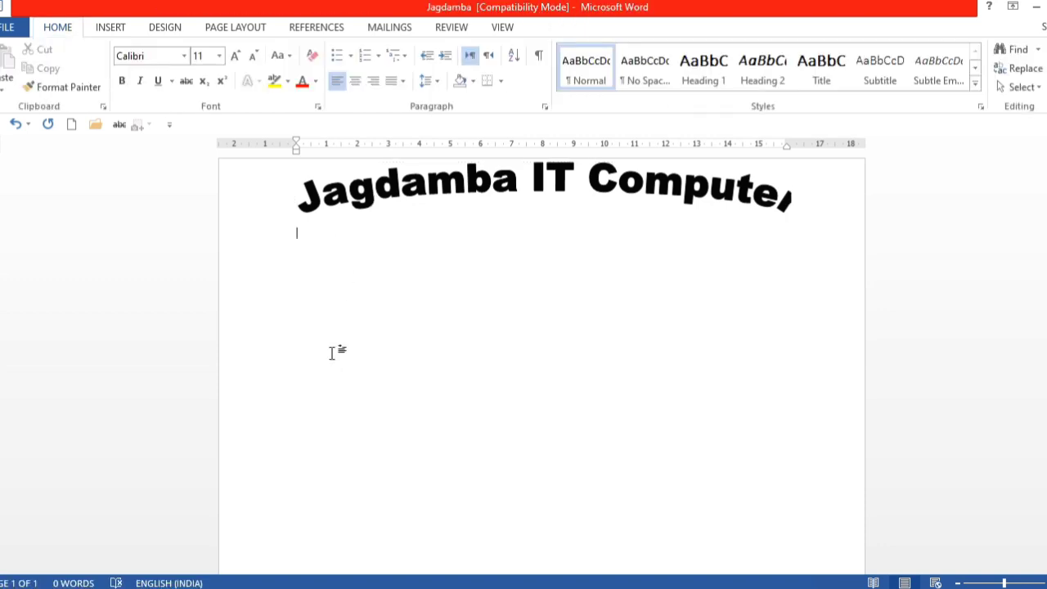
click(363, 199)
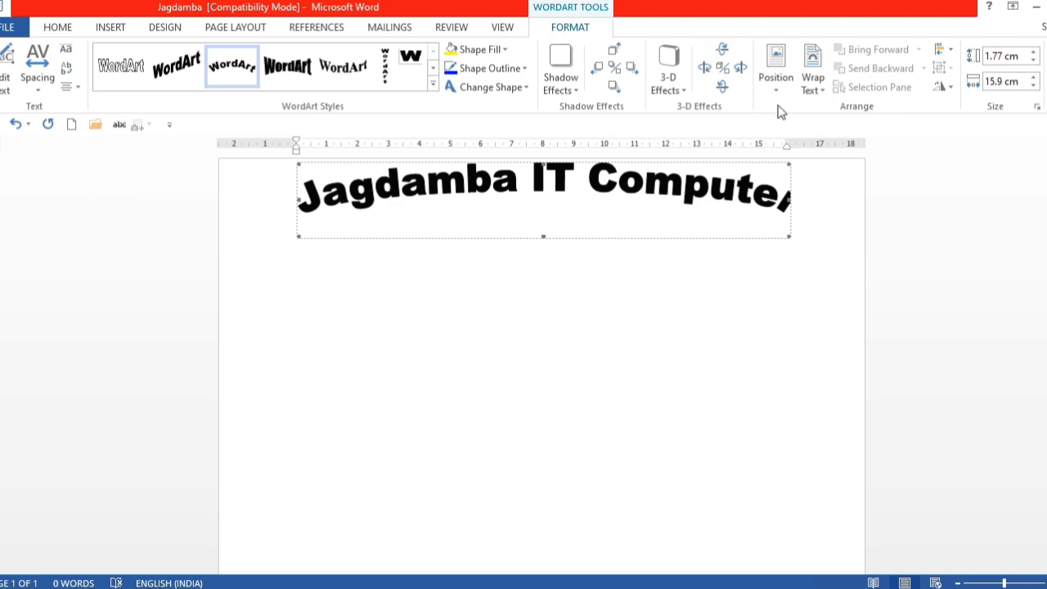
- Set the WordArt to In Front of Text, drag it to mid-page, and enlarge it
click(812, 90)
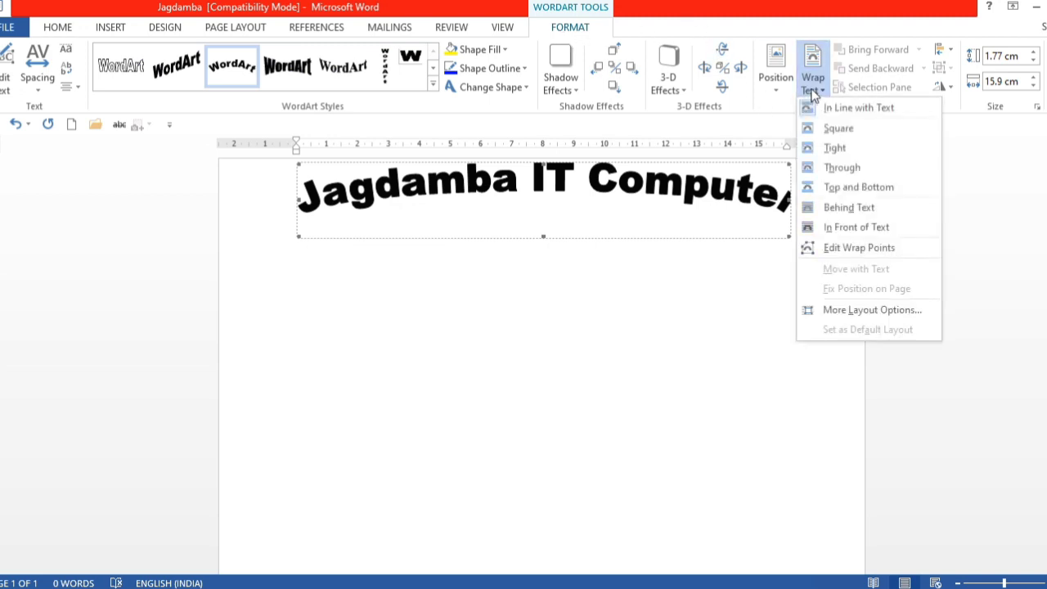
click(845, 230)
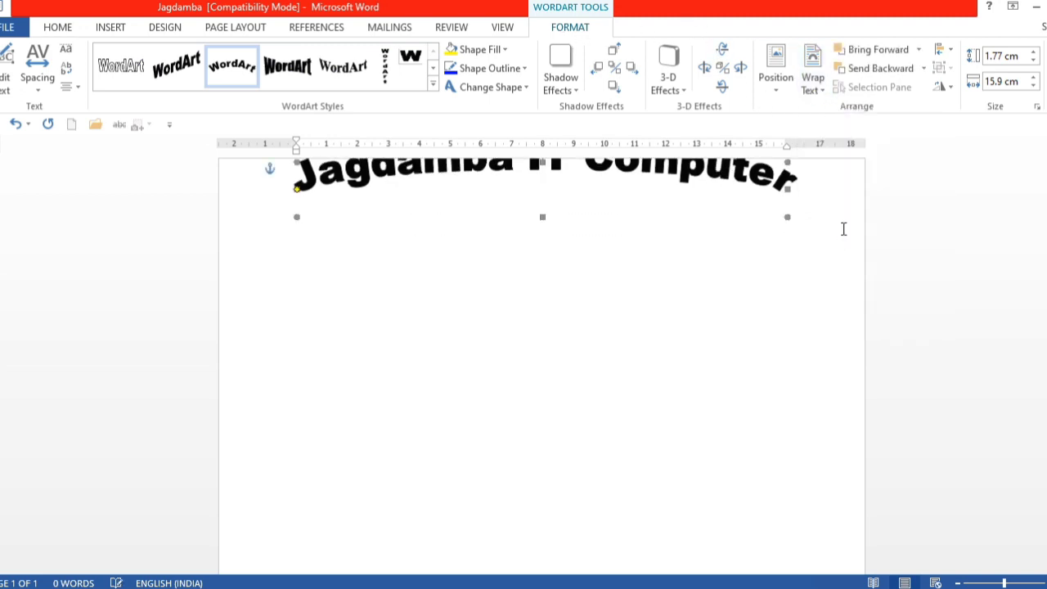
mouse_move(663, 176)
mouse_down()
mouse_move(568, 372)
mouse_move(608, 299)
mouse_up()
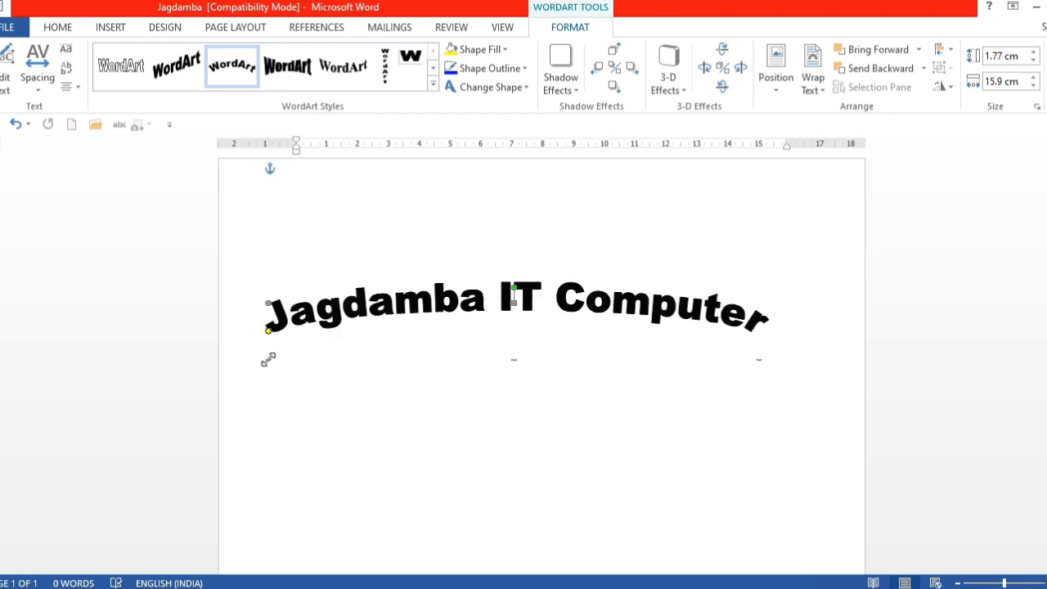
drag(267, 360, 247, 550)
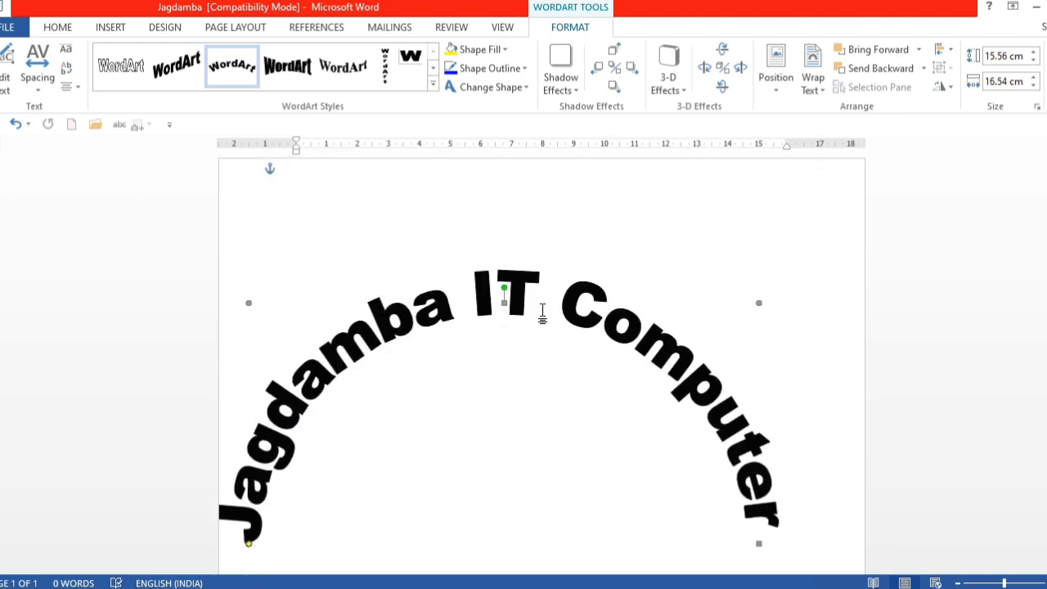
- Move the WordArt up and right and trim it to 15.24 cm tall by 16.54 cm wide
drag(571, 302, 596, 226)
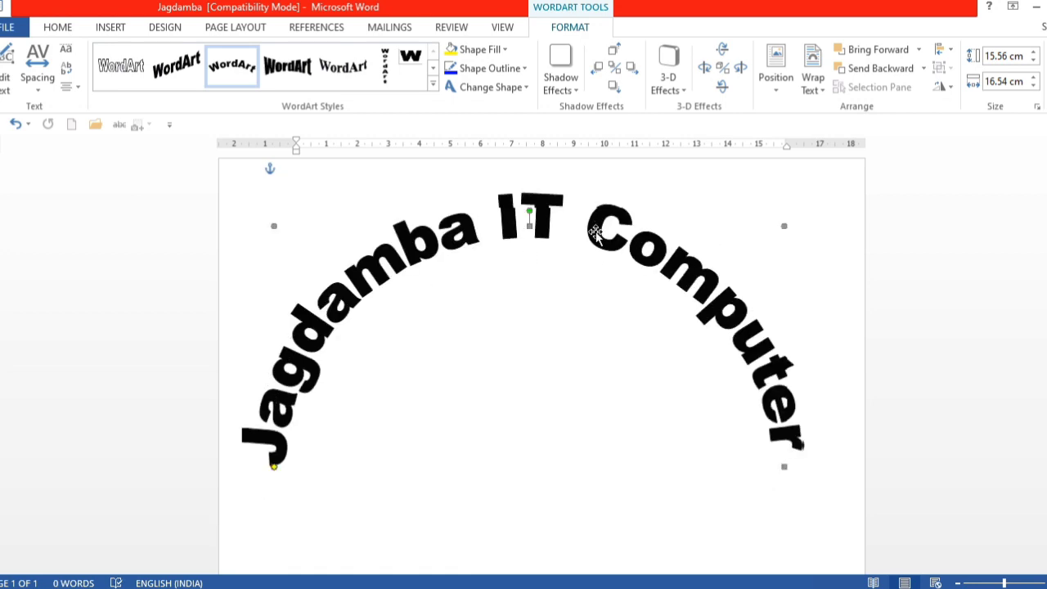
click(391, 358)
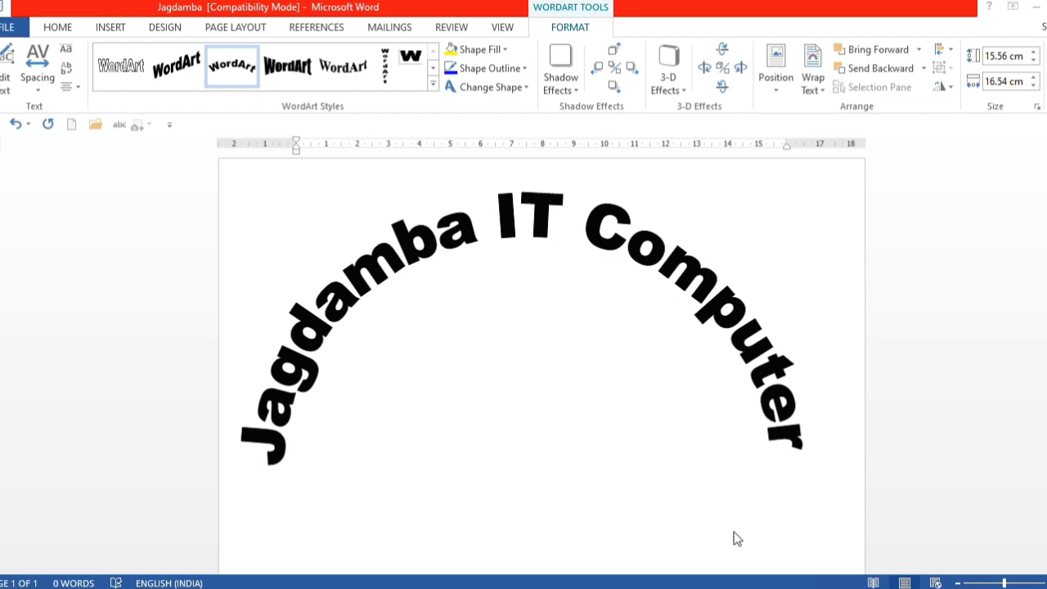
click(591, 408)
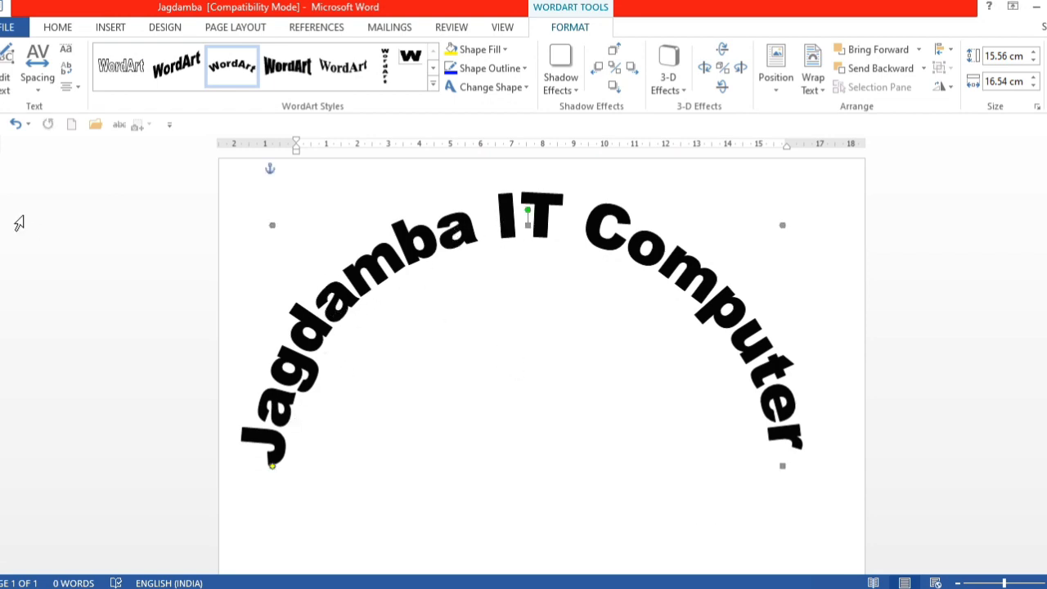
mouse_move(273, 226)
mouse_down()
mouse_move(264, 215)
mouse_move(272, 235)
mouse_up()
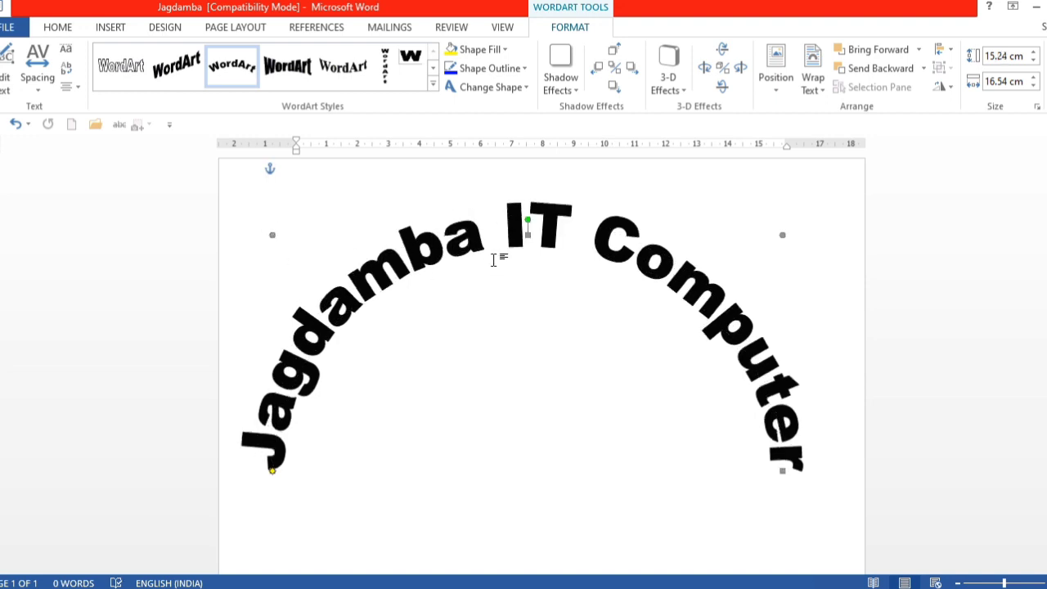
- Apply the green marble 3D WordArt style and shrink it to 10.53 by 12.97 cm
click(432, 85)
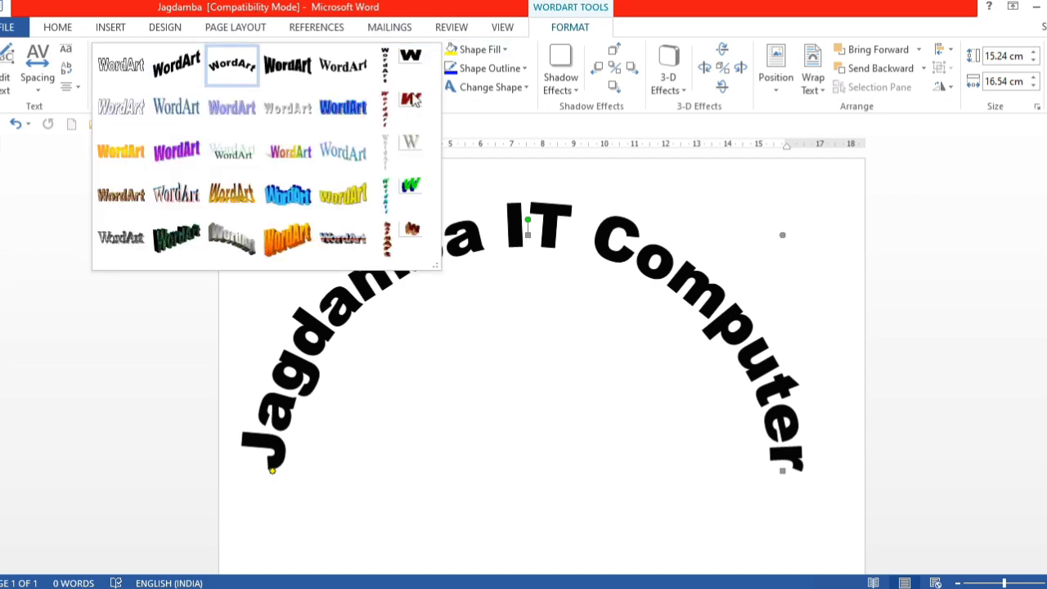
click(175, 235)
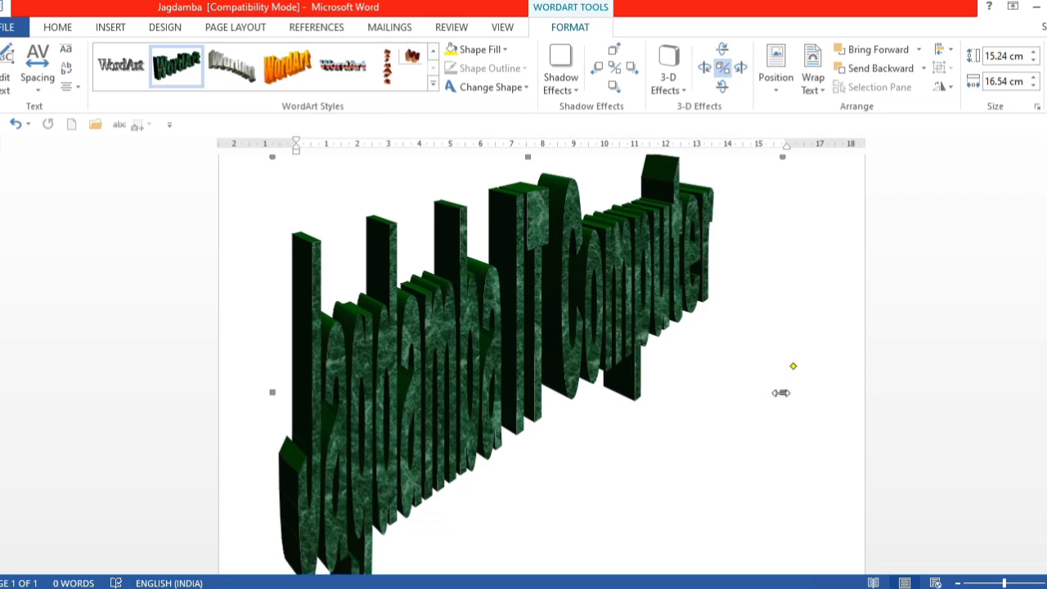
drag(779, 392, 673, 292)
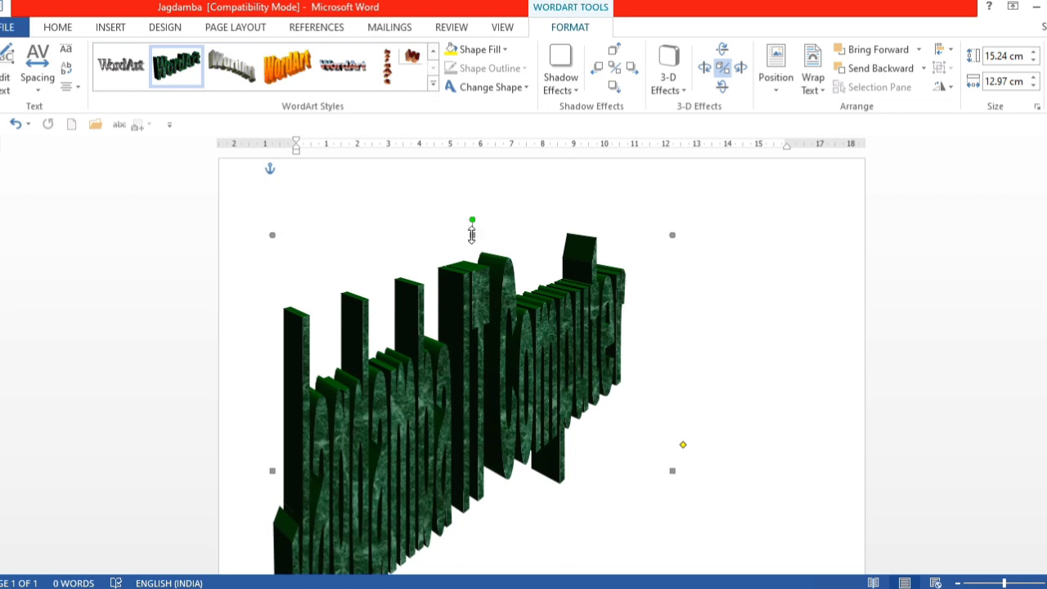
drag(472, 235, 472, 331)
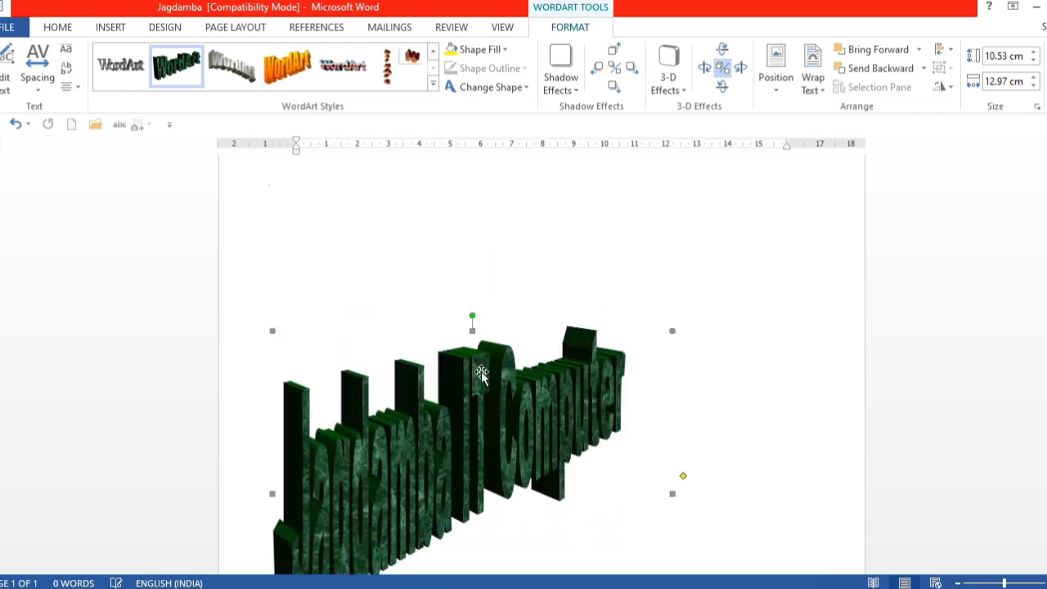
- Switch the WordArt back to the plain black Arch Up style
click(434, 86)
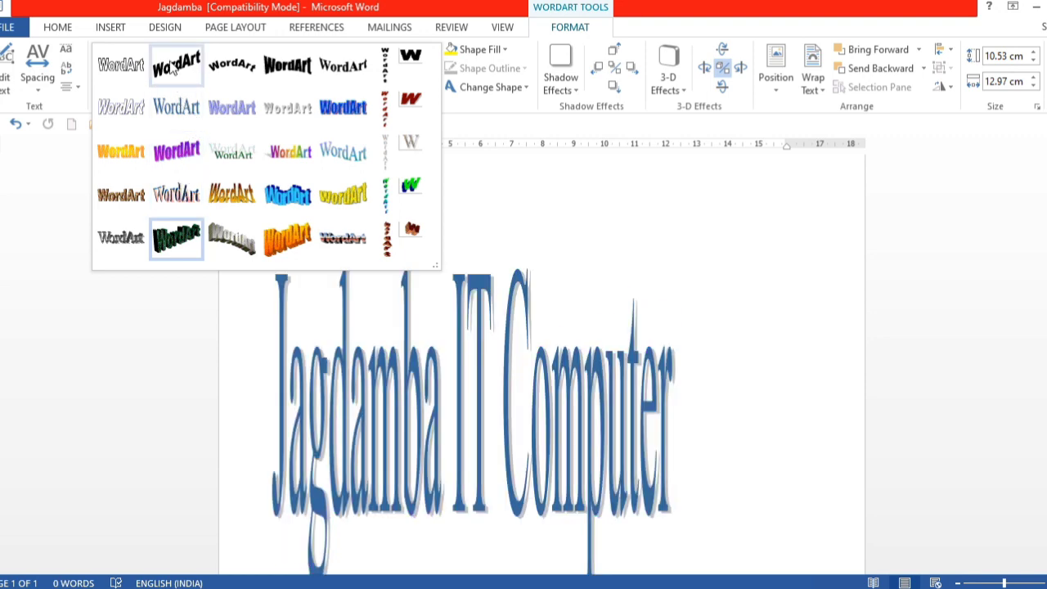
click(235, 72)
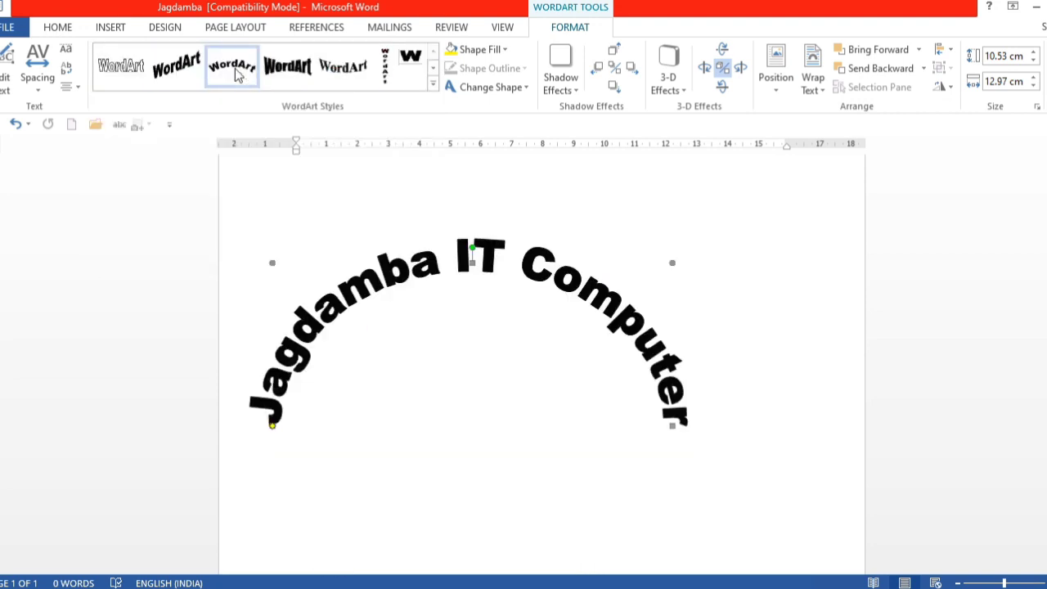